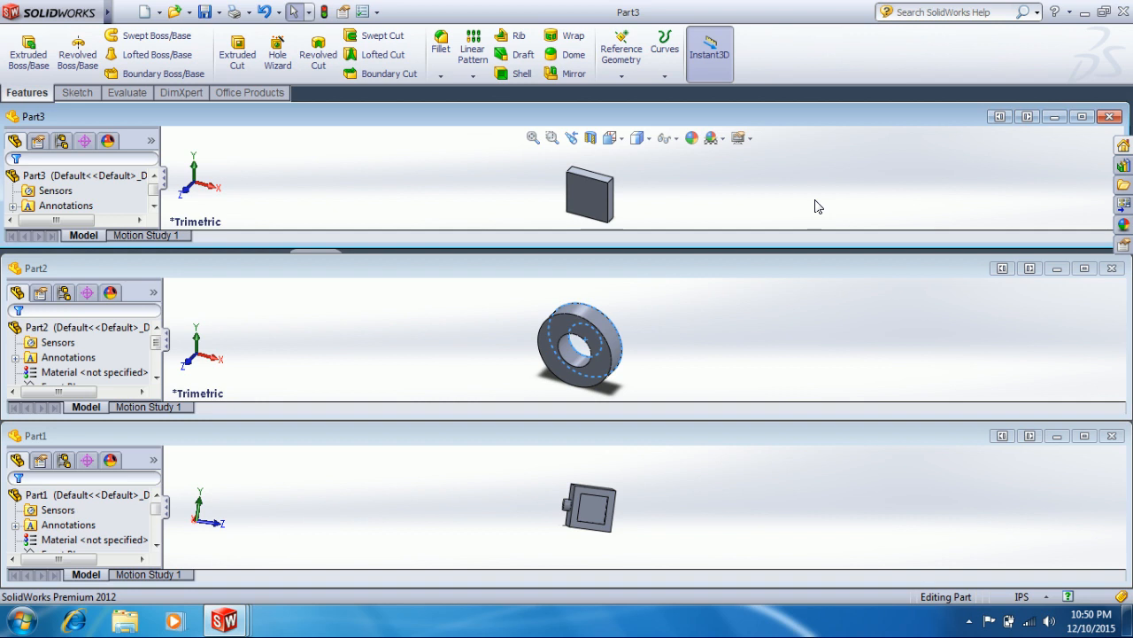
# Create a new assembly and place Part1 in the graphics area as its first component
pyautogui.click(144, 12)
pyautogui.click(337, 319)
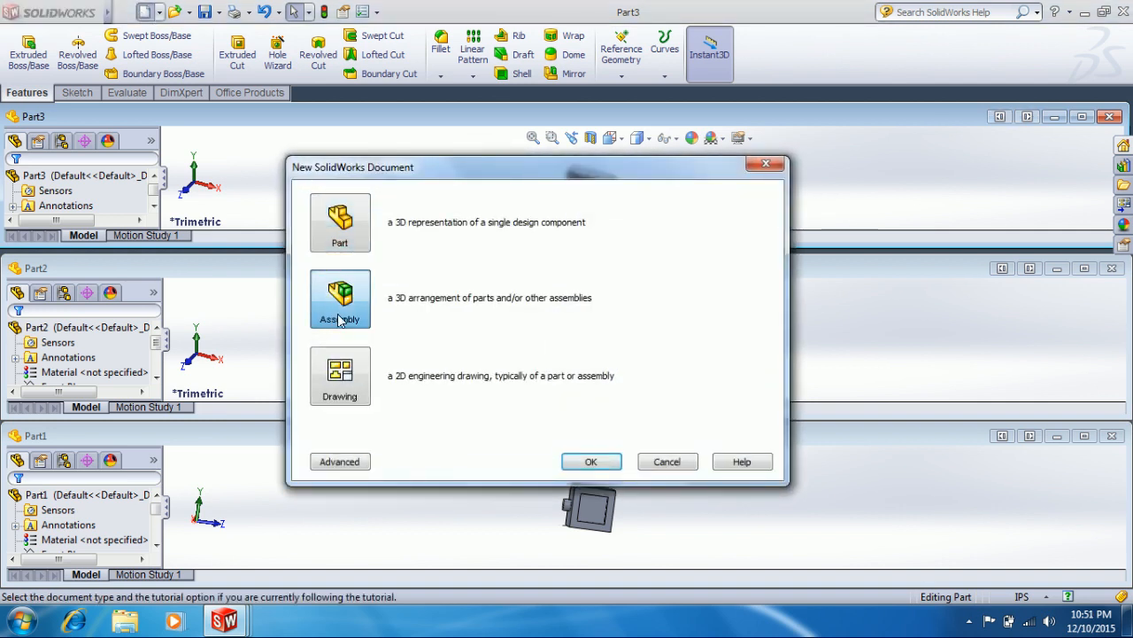
pyautogui.click(589, 461)
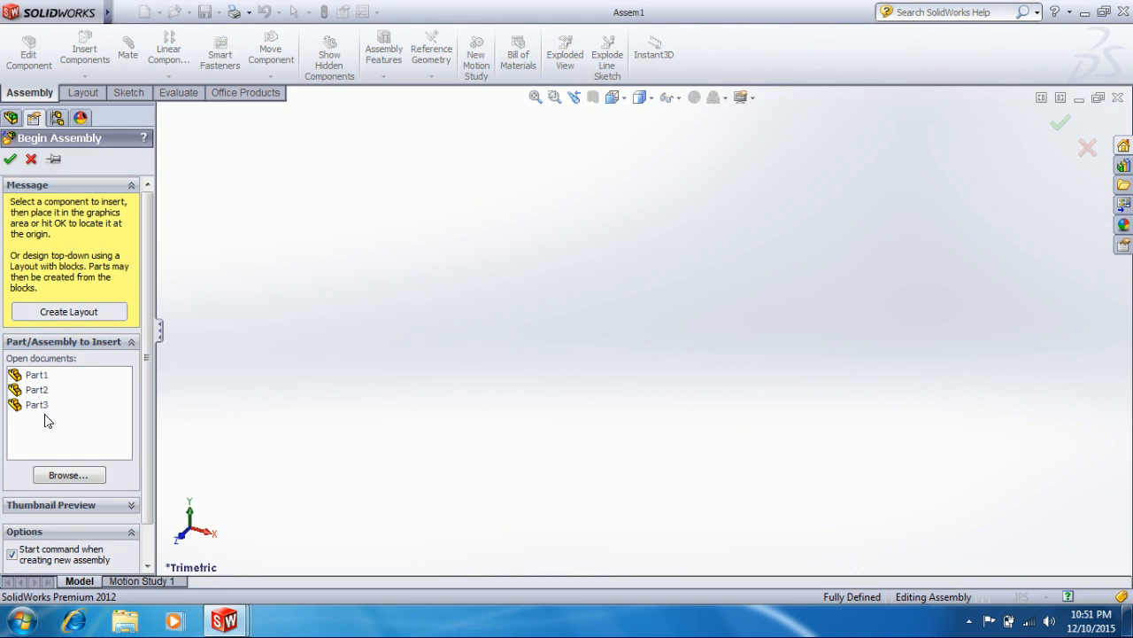
pyautogui.click(75, 478)
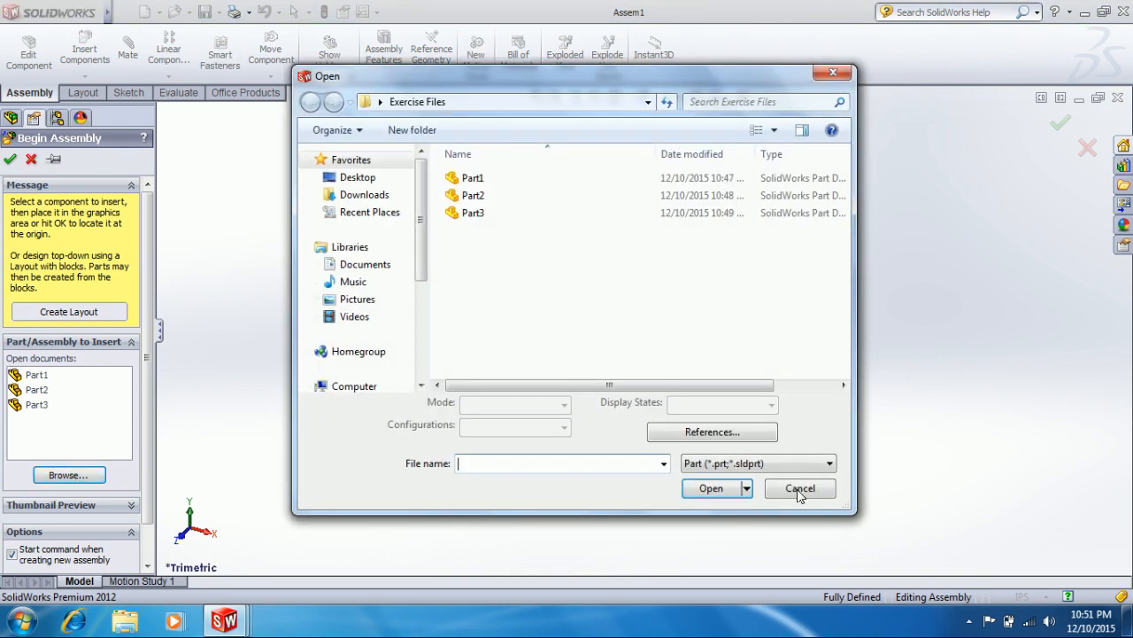
pyautogui.click(796, 485)
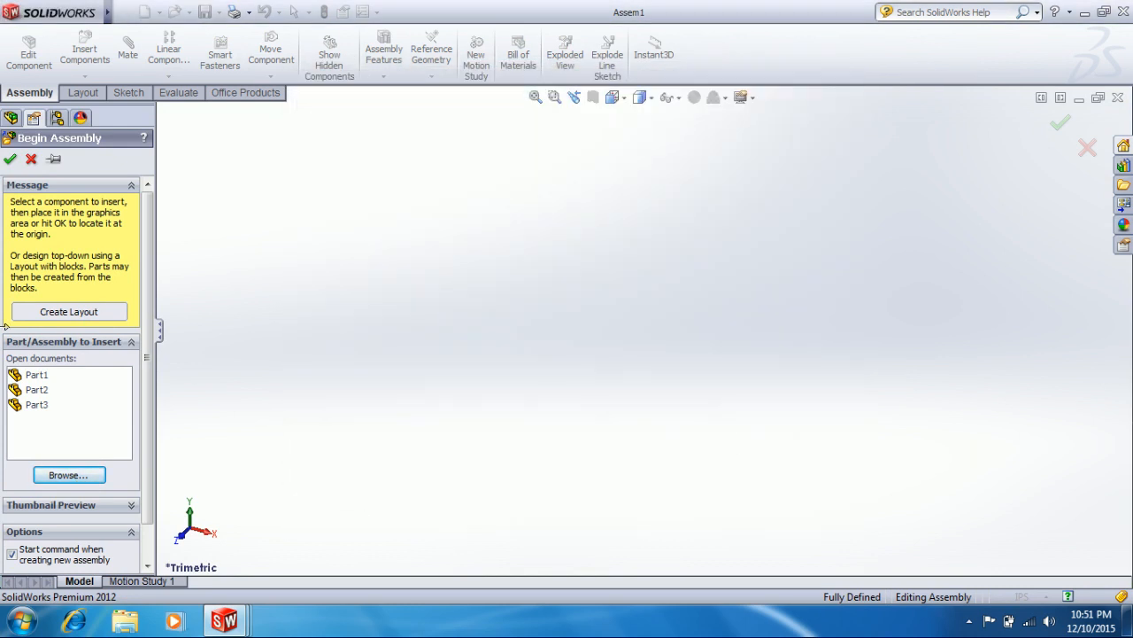
pyautogui.click(29, 378)
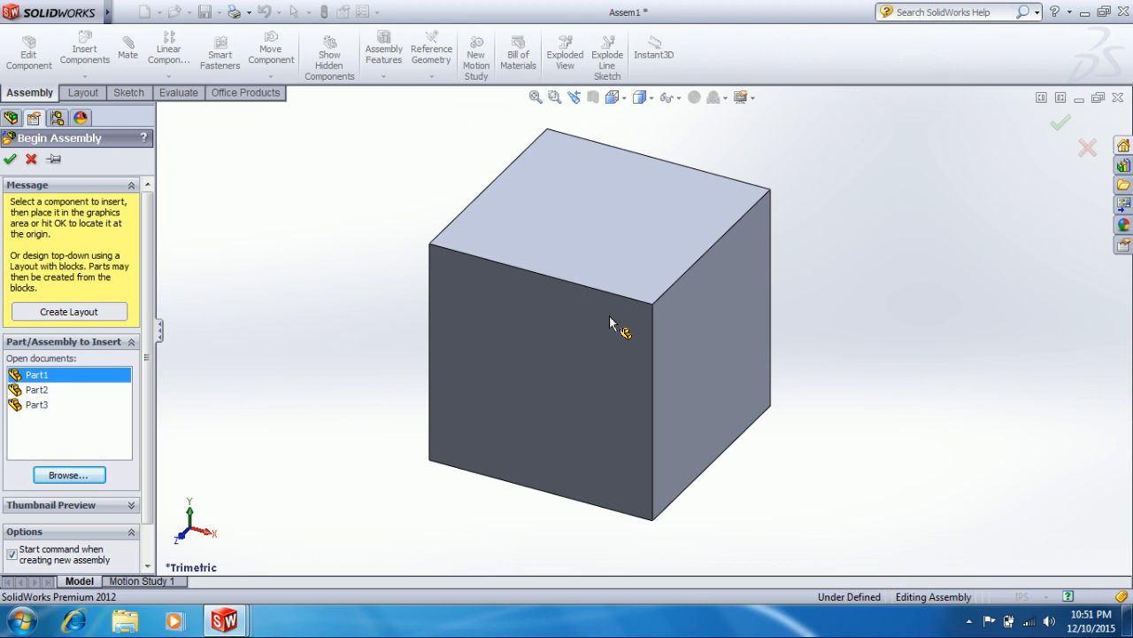
pyautogui.click(598, 335)
# Insert Part2, the ring, into free space beside the block on the side showing its cylindrical boss
pyautogui.moveTo(597, 330); pyautogui.dragTo(347, 313, button='middle')
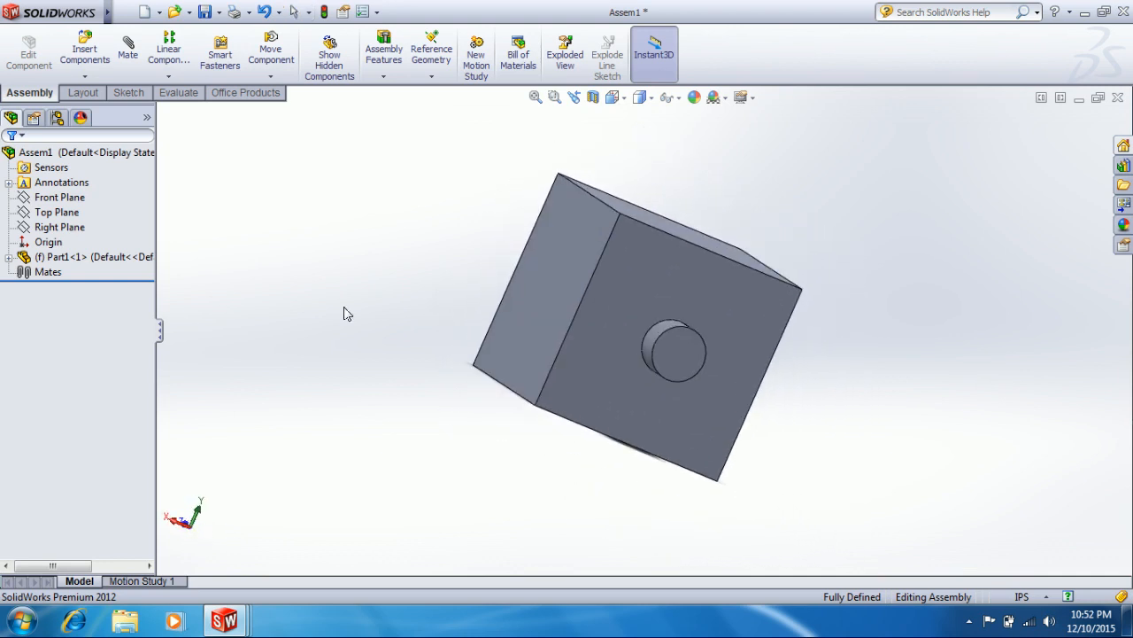
pyautogui.click(84, 44)
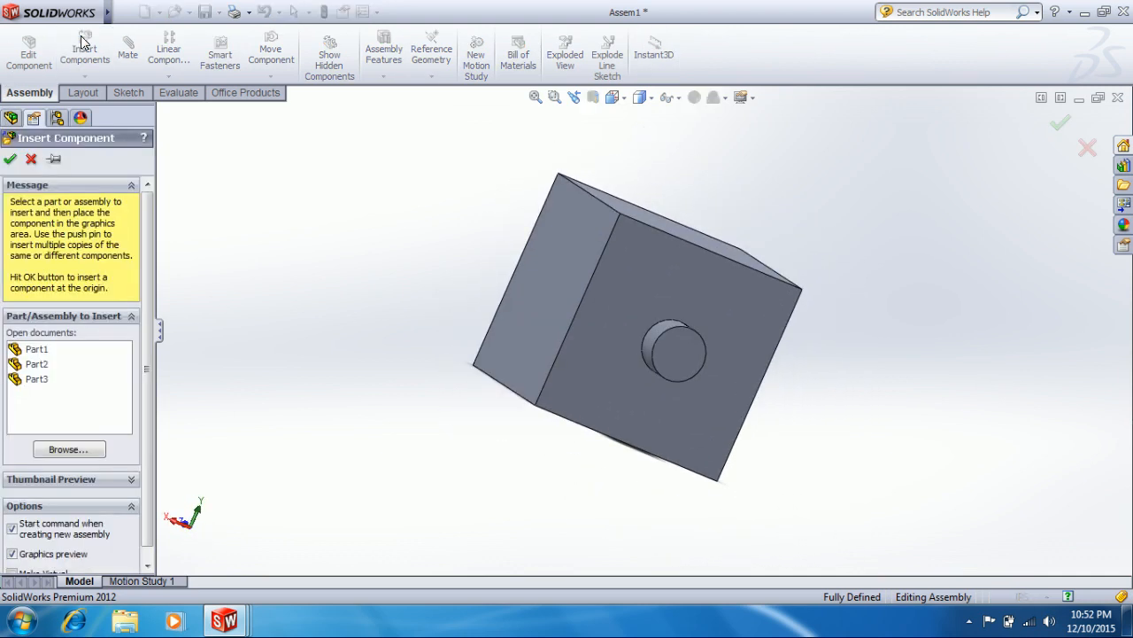
pyautogui.click(38, 364)
pyautogui.click(294, 227)
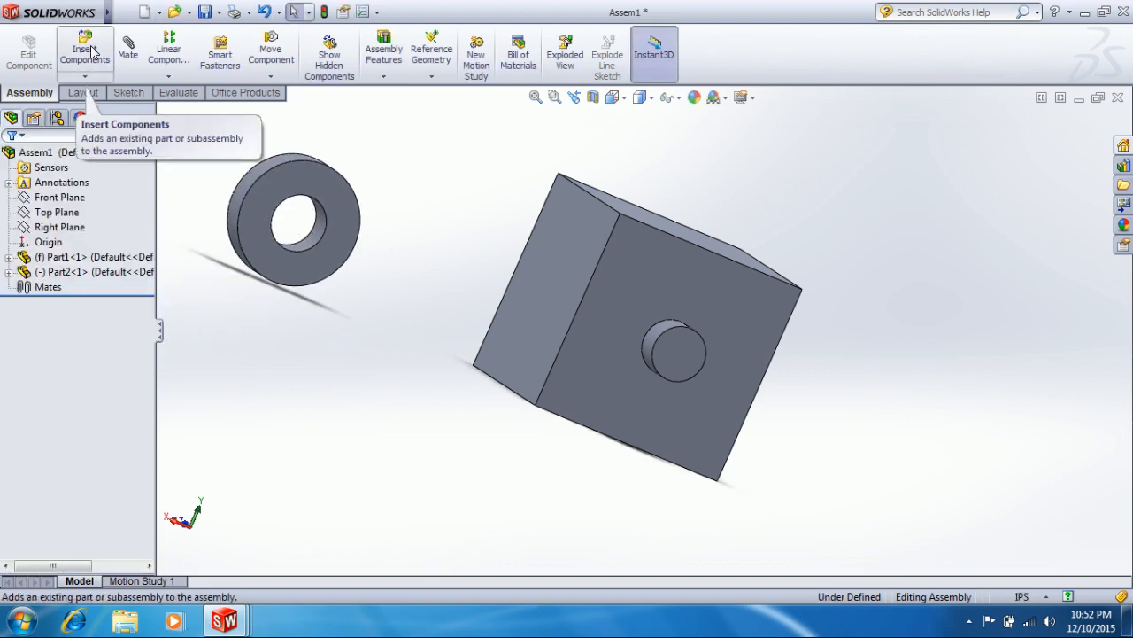
# Insert Part3, the square plate, into free space below the ring
pyautogui.click(92, 51)
pyautogui.click(52, 377)
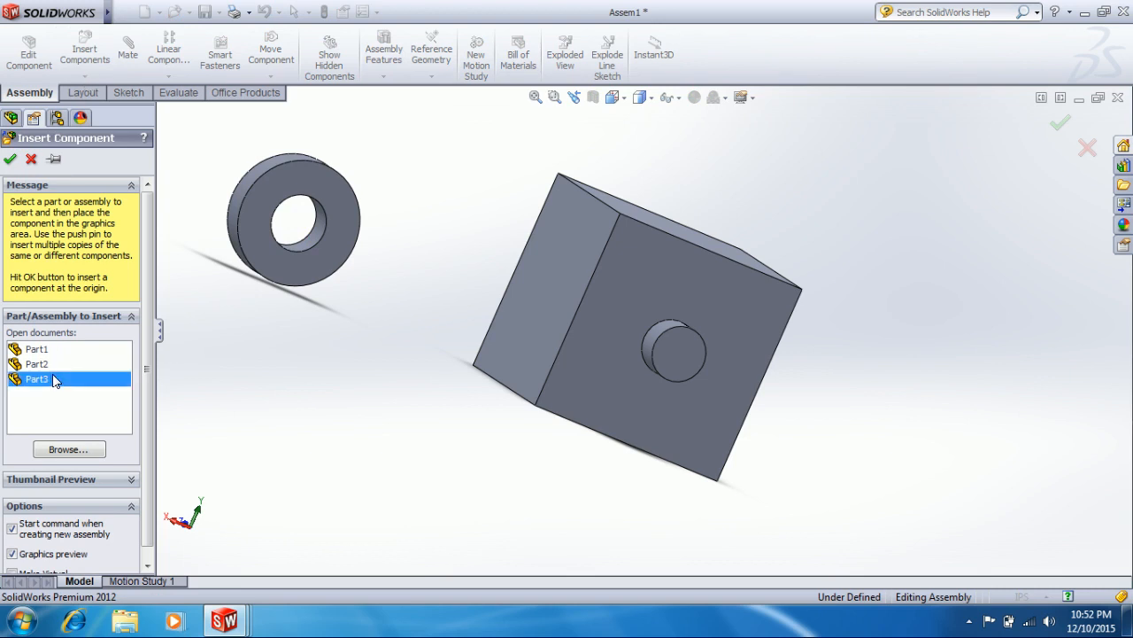
pyautogui.click(317, 435)
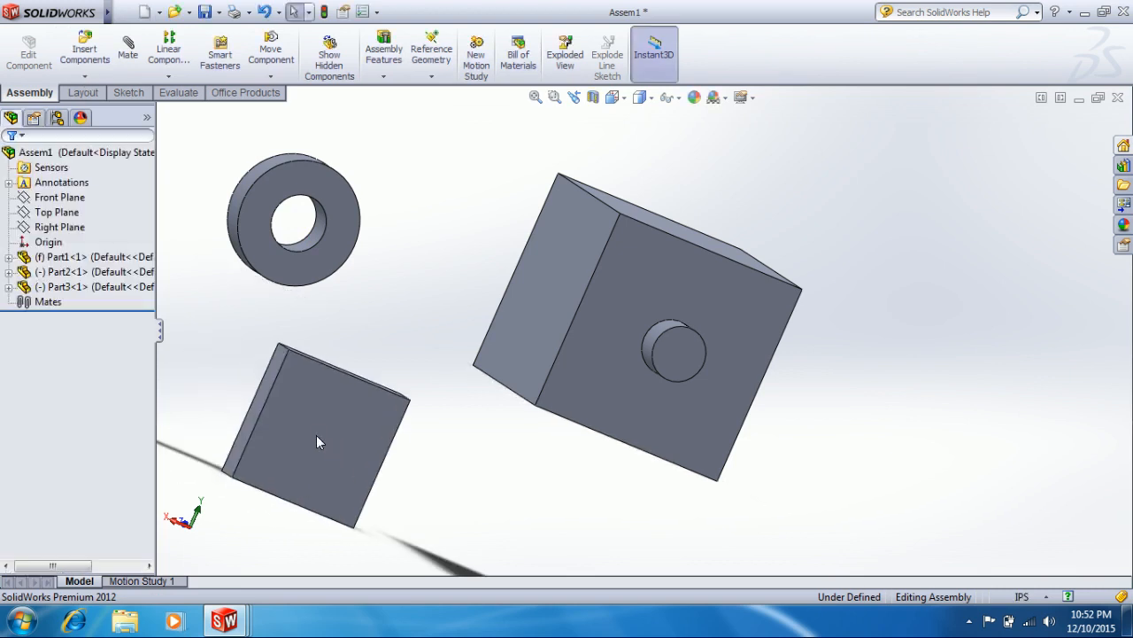
# Add a coincident mate between the floor of the block's square pocket and the large face of the Part3 plate
pyautogui.moveTo(436, 298); pyautogui.dragTo(222, 317, button='middle')
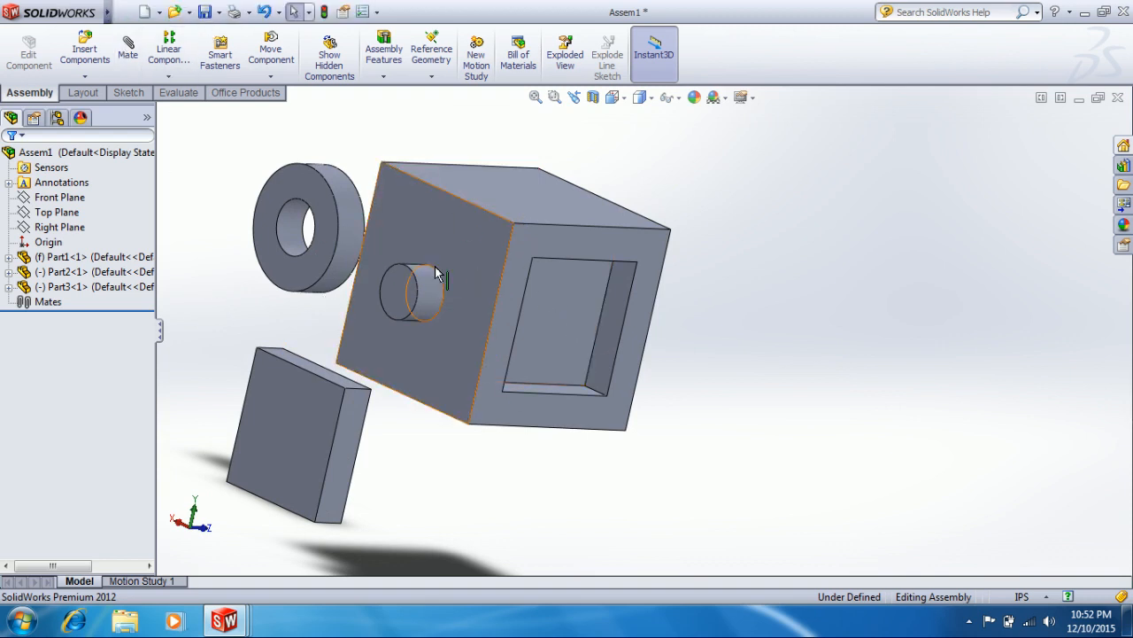
pyautogui.click(134, 58)
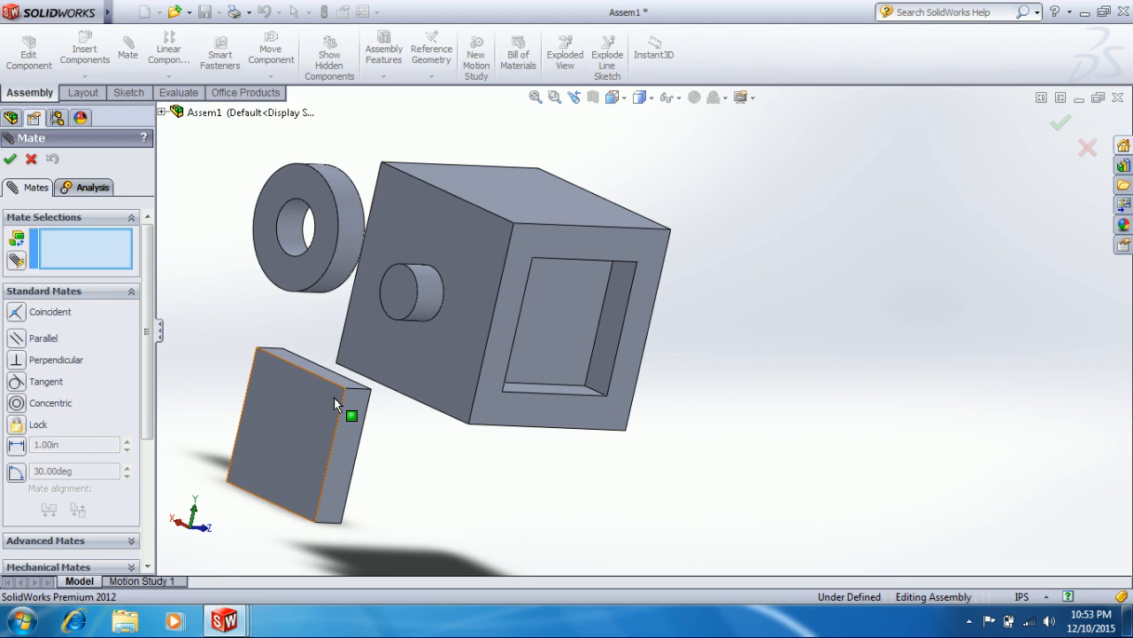
pyautogui.click(566, 328)
pyautogui.click(281, 421)
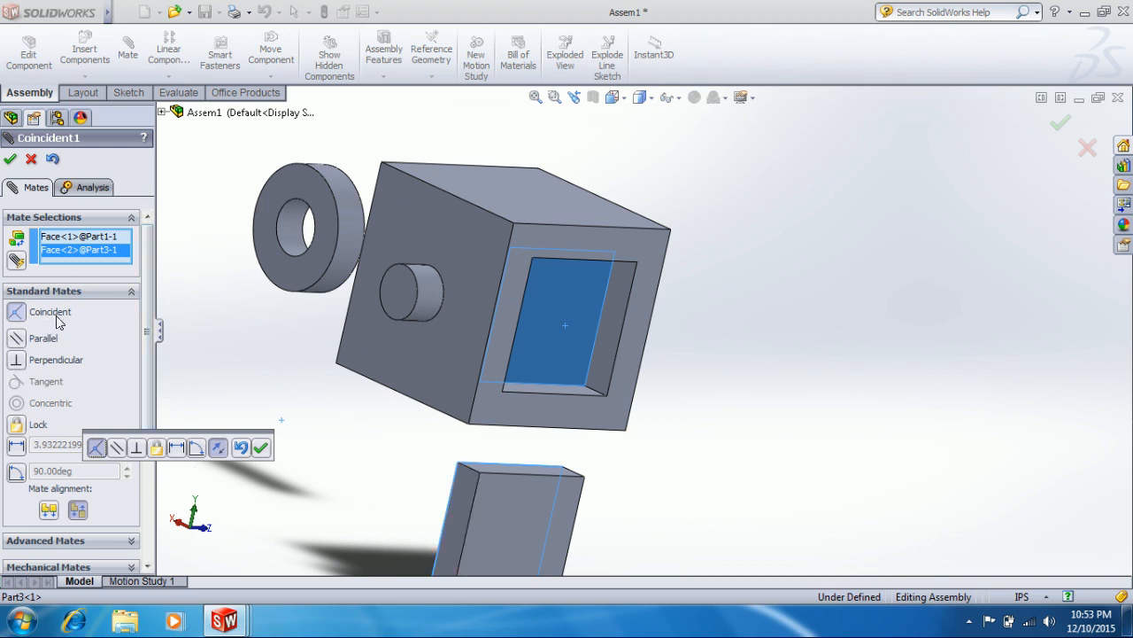
pyautogui.click(10, 160)
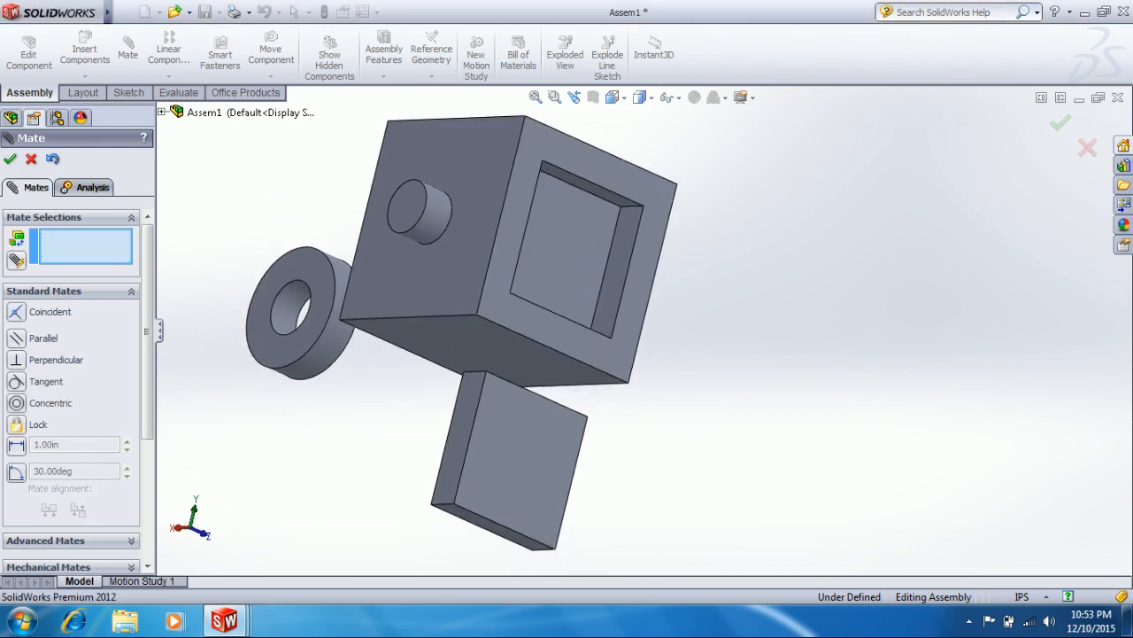
# Add a coincident mate between the upper wall of the block's pocket and the matching narrow side face of the Part3 plate
pyautogui.click(594, 161)
pyautogui.moveTo(434, 186); pyautogui.dragTo(469, 473, button='middle')
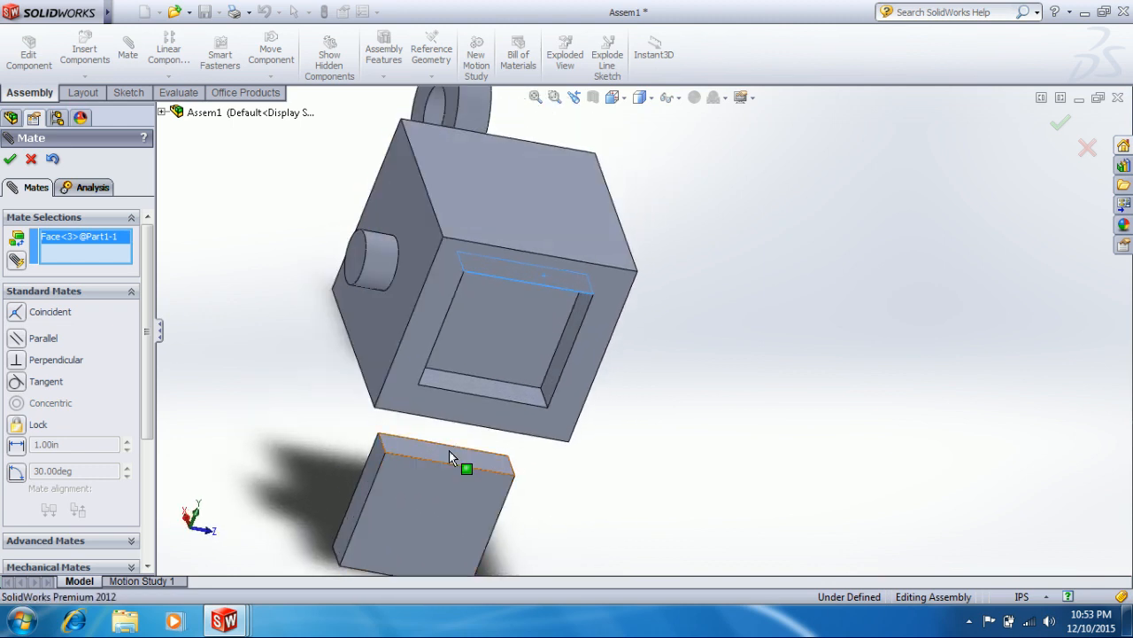
pyautogui.click(450, 451)
pyautogui.moveTo(355, 344); pyautogui.dragTo(332, 260, button='middle')
pyautogui.moveTo(223, 296); pyautogui.dragTo(331, 302, button='middle')
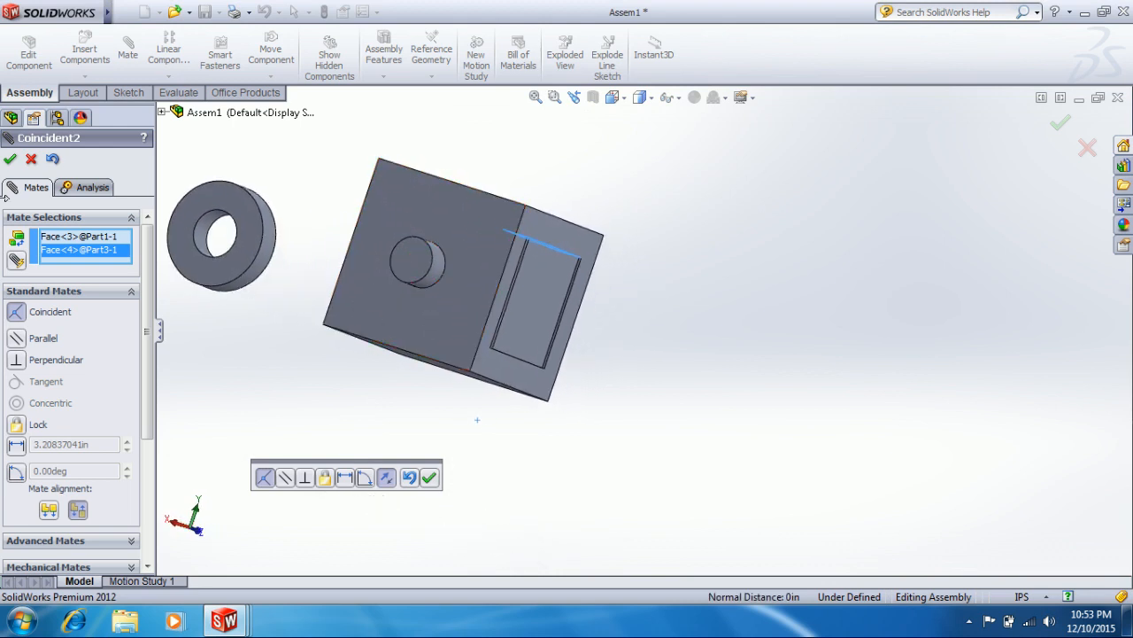
pyautogui.click(10, 159)
pyautogui.moveTo(539, 435); pyautogui.dragTo(567, 432, button='middle')
pyautogui.moveTo(442, 305); pyautogui.dragTo(475, 352, button='middle')
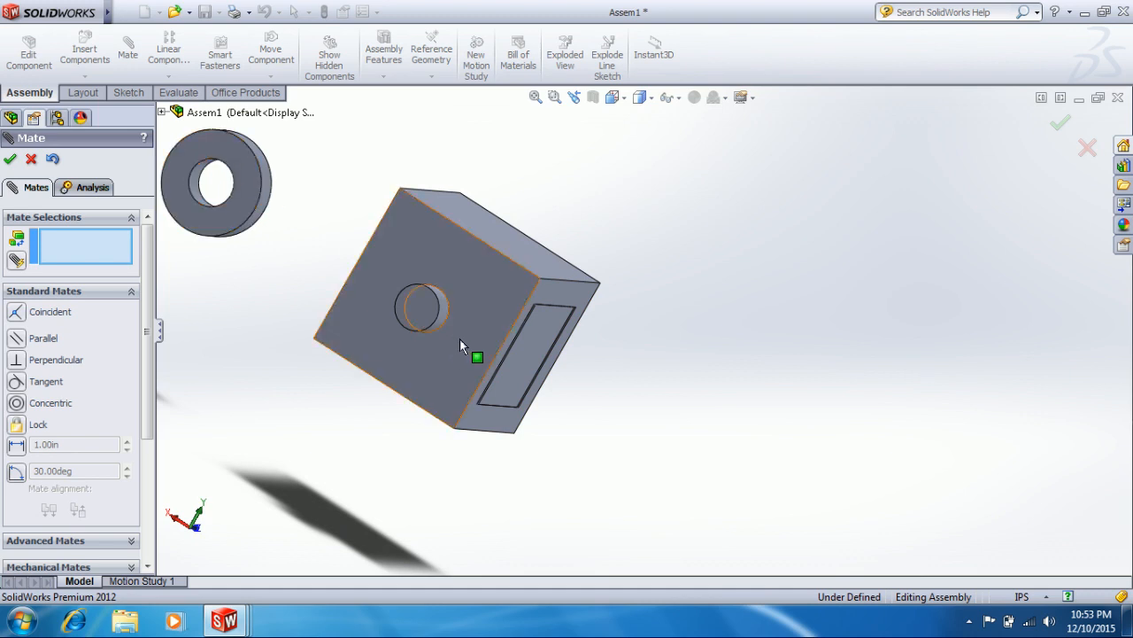
pyautogui.moveTo(234, 162); pyautogui.dragTo(193, 177, button='middle')
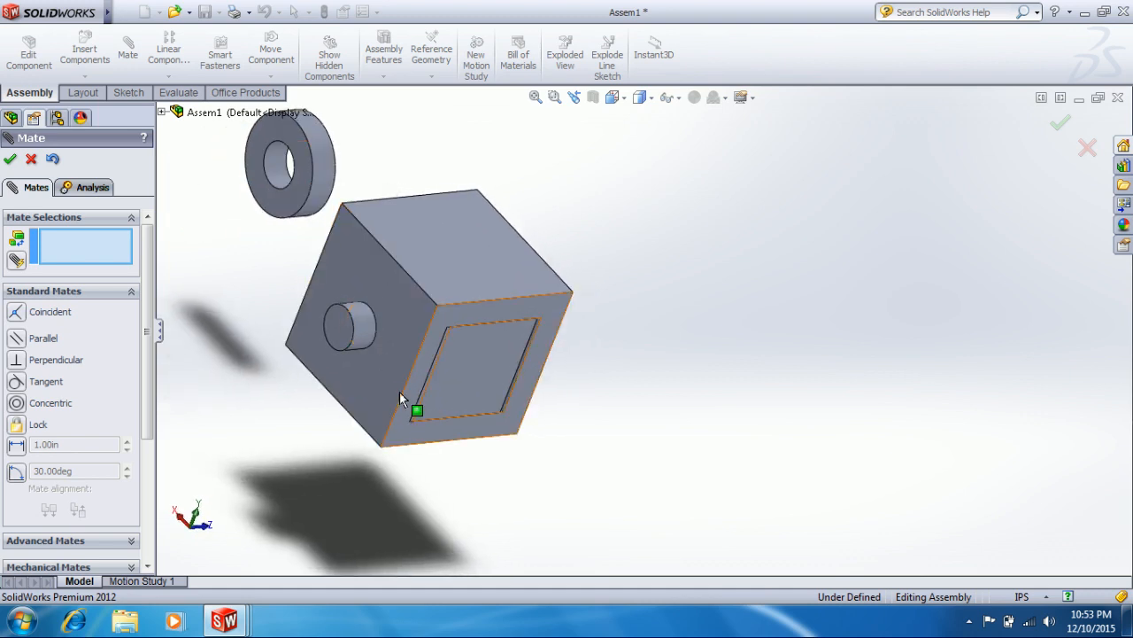
pyautogui.click(362, 325)
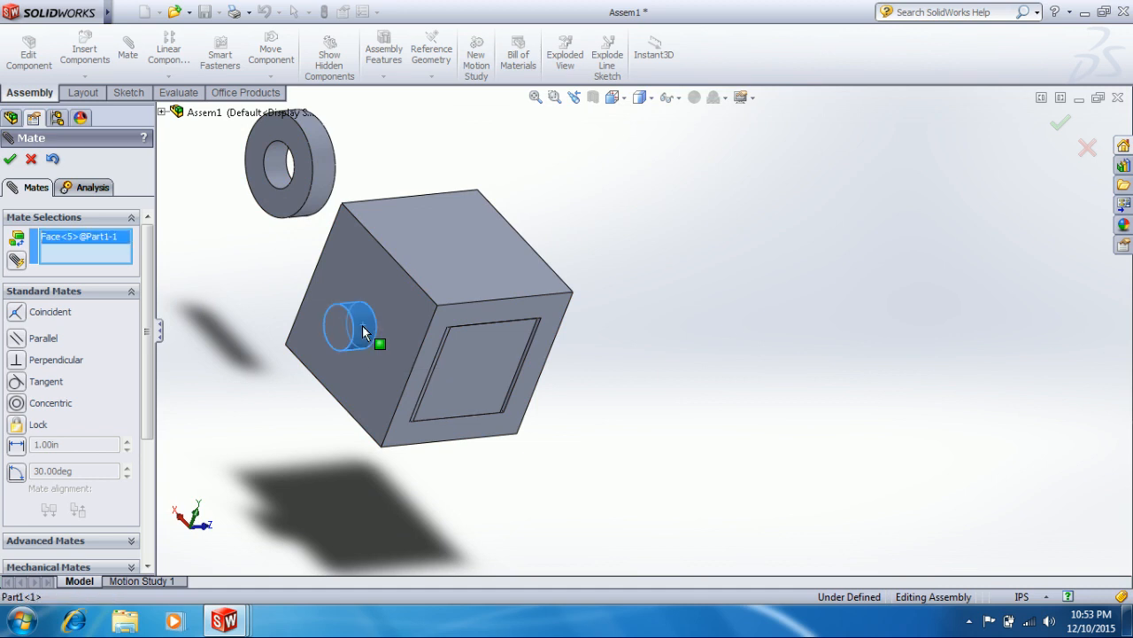
pyautogui.click(276, 160)
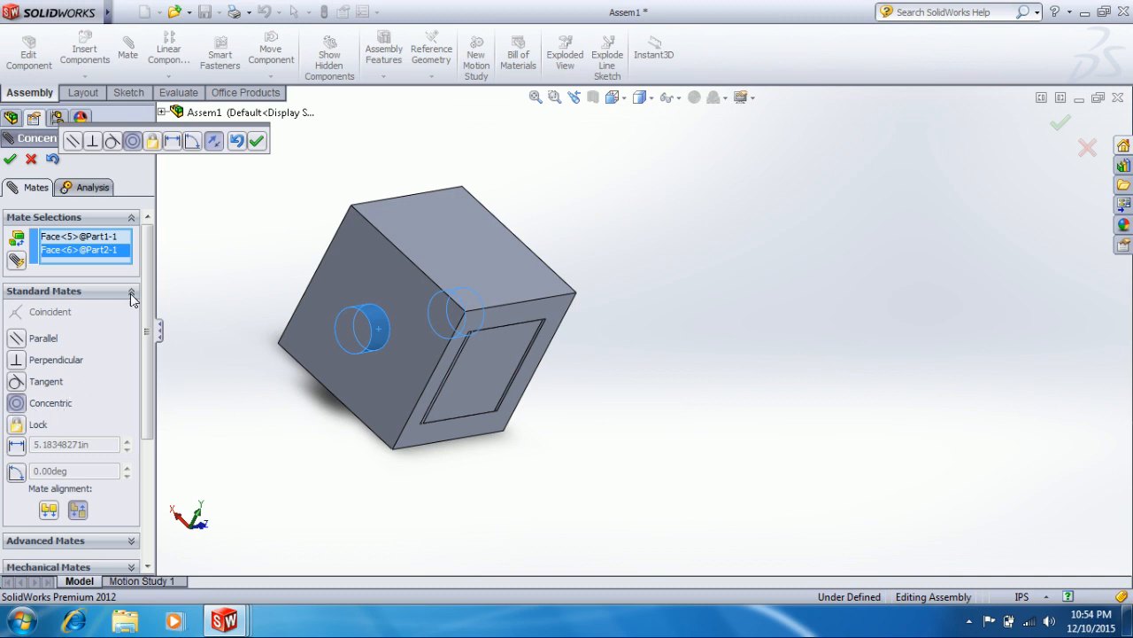
pyautogui.moveTo(522, 221)
pyautogui.mouseDown(button='middle')
pyautogui.moveTo(293, 221)
pyautogui.moveTo(507, 219)
pyautogui.mouseUp(button='middle')
pyautogui.click(32, 162)
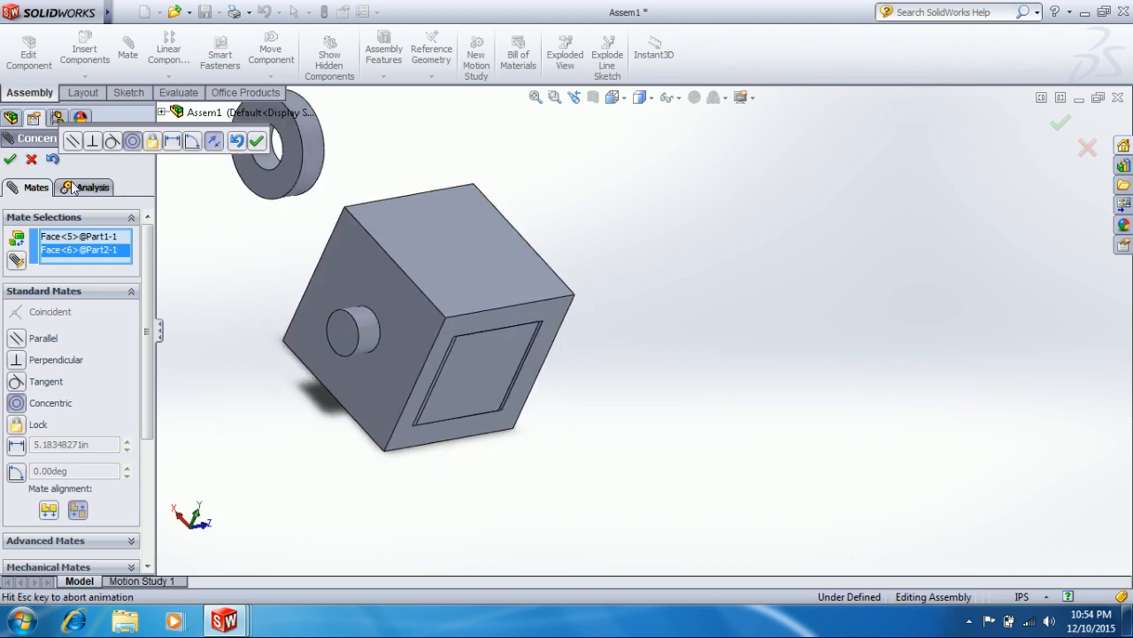
# Add a coincident mate between the block face carrying the cylindrical boss and the flat face of the Part2 ring
pyautogui.moveTo(363, 281); pyautogui.dragTo(306, 286, button='middle')
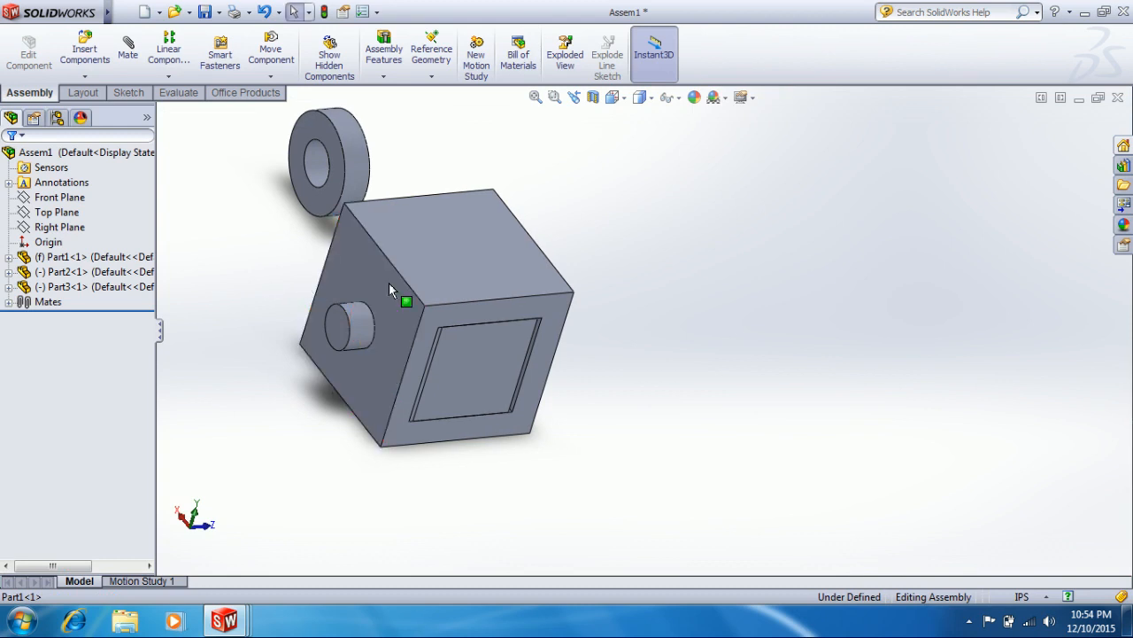
pyautogui.click(129, 46)
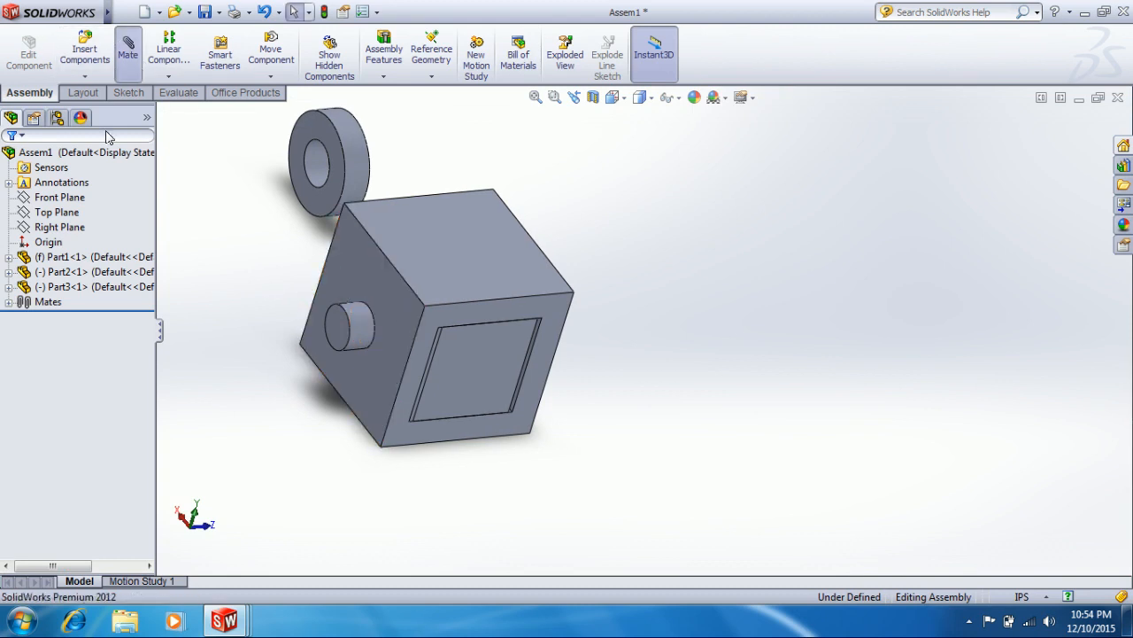
pyautogui.click(387, 305)
pyautogui.moveTo(416, 154); pyautogui.dragTo(413, 195, button='middle')
pyautogui.click(378, 167)
pyautogui.scroll(4, 302, 200)
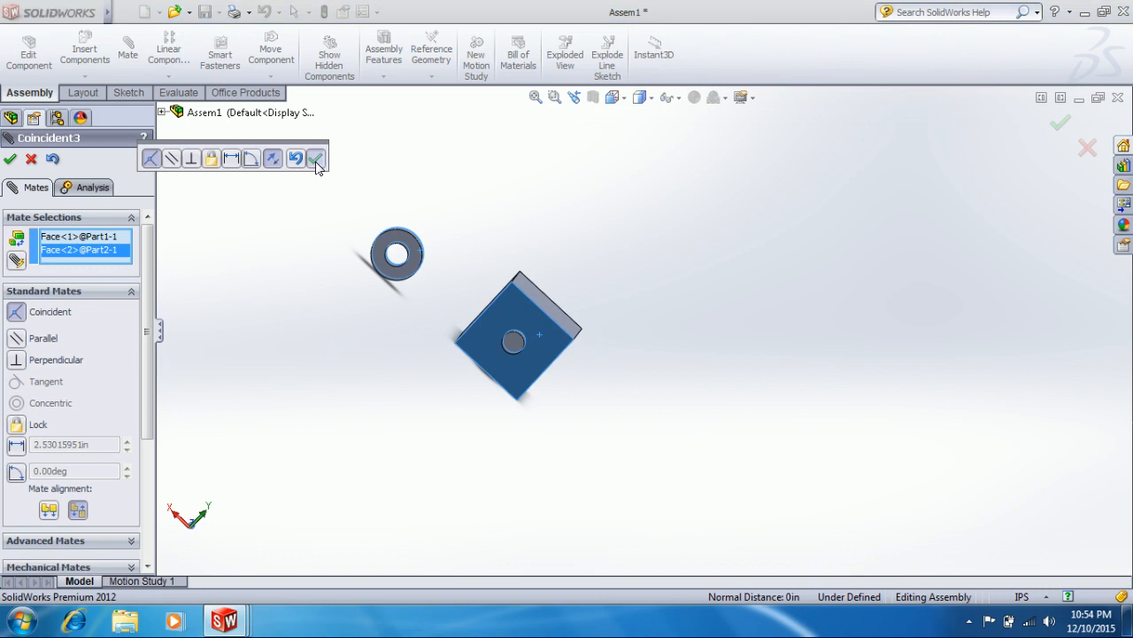
pyautogui.click(315, 159)
# Add a concentric mate between the block's cylindrical boss and the hole of the Part2 ring, and finish mating
pyautogui.moveTo(322, 285); pyautogui.dragTo(289, 236, button='middle')
pyautogui.scroll(-4, 481, 311)
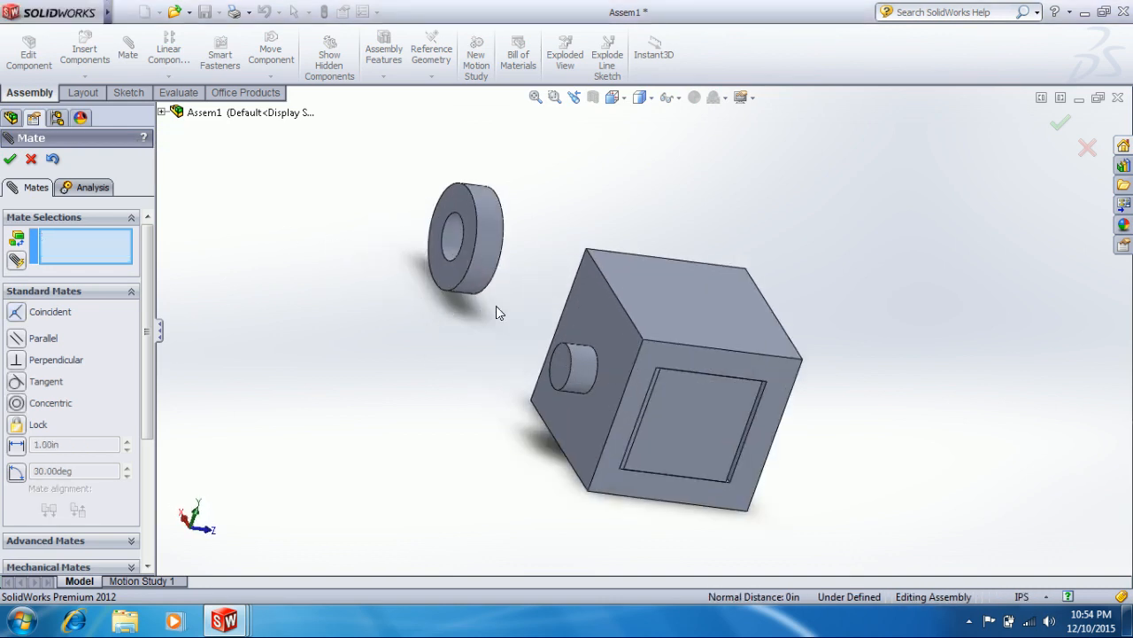
pyautogui.click(600, 400)
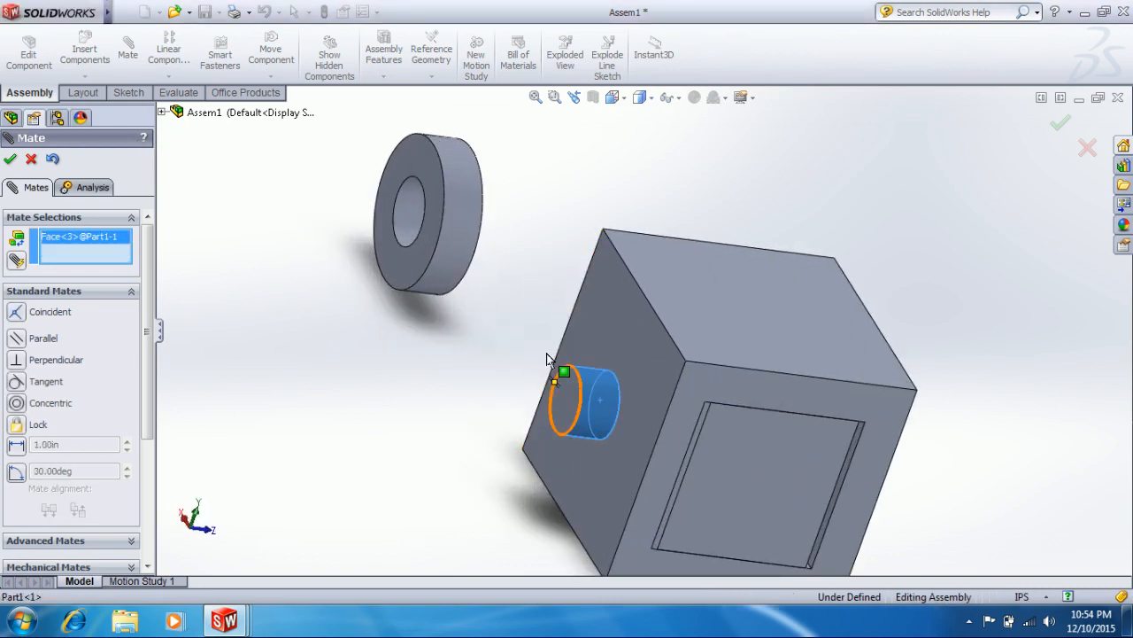
pyautogui.click(398, 210)
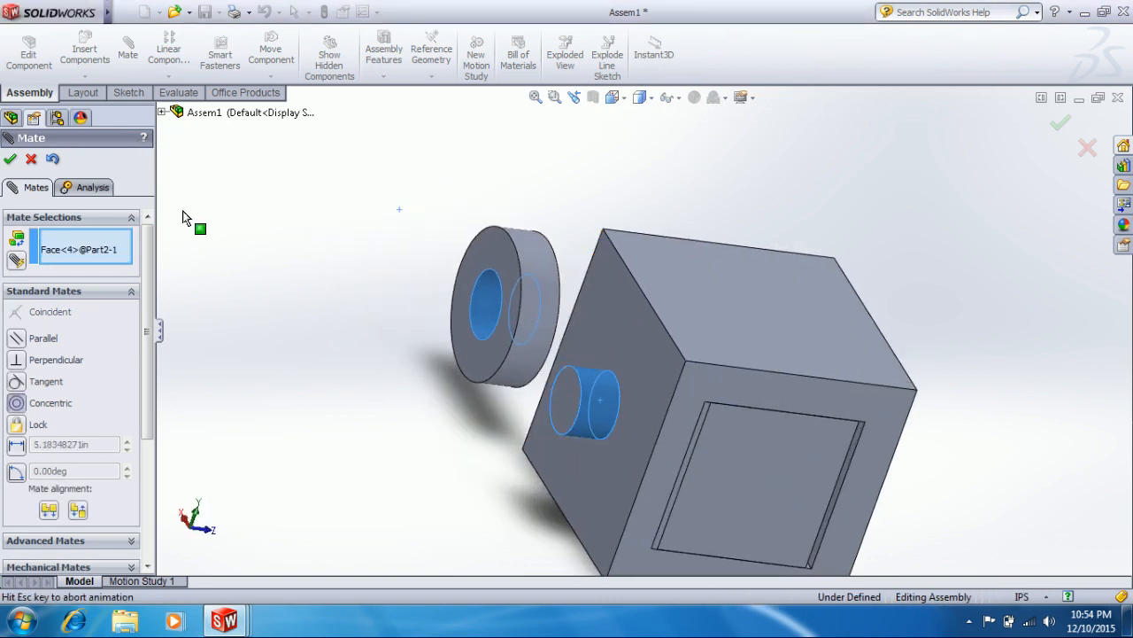
pyautogui.click(11, 160)
pyautogui.moveTo(385, 319); pyautogui.dragTo(328, 256, button='middle')
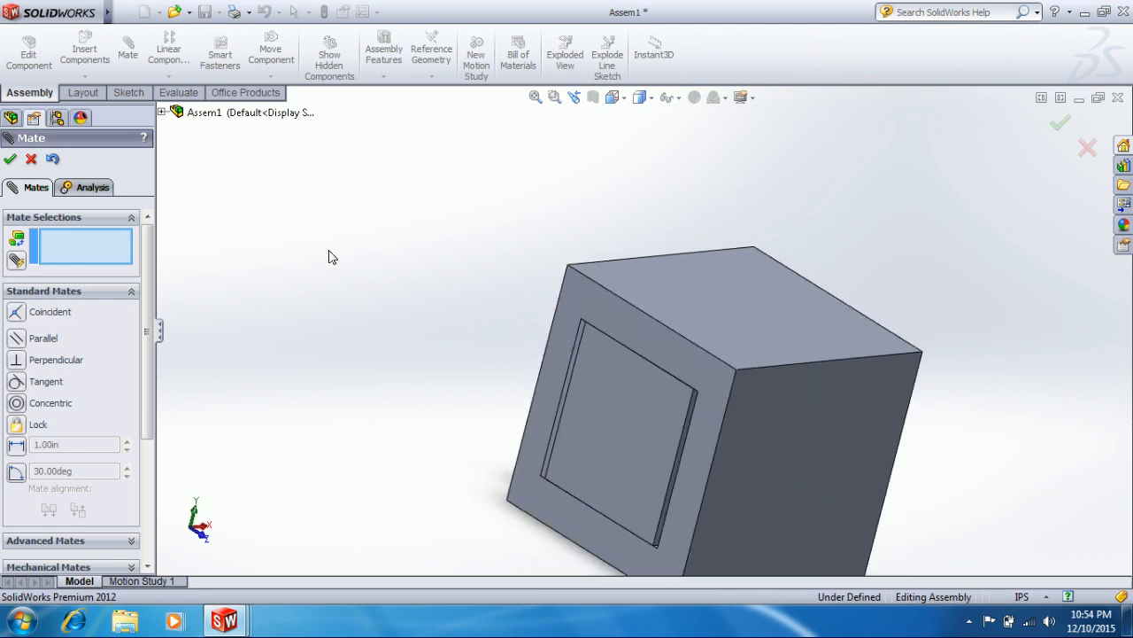
pyautogui.click(10, 160)
pyautogui.moveTo(248, 270); pyautogui.dragTo(371, 309, button='middle')
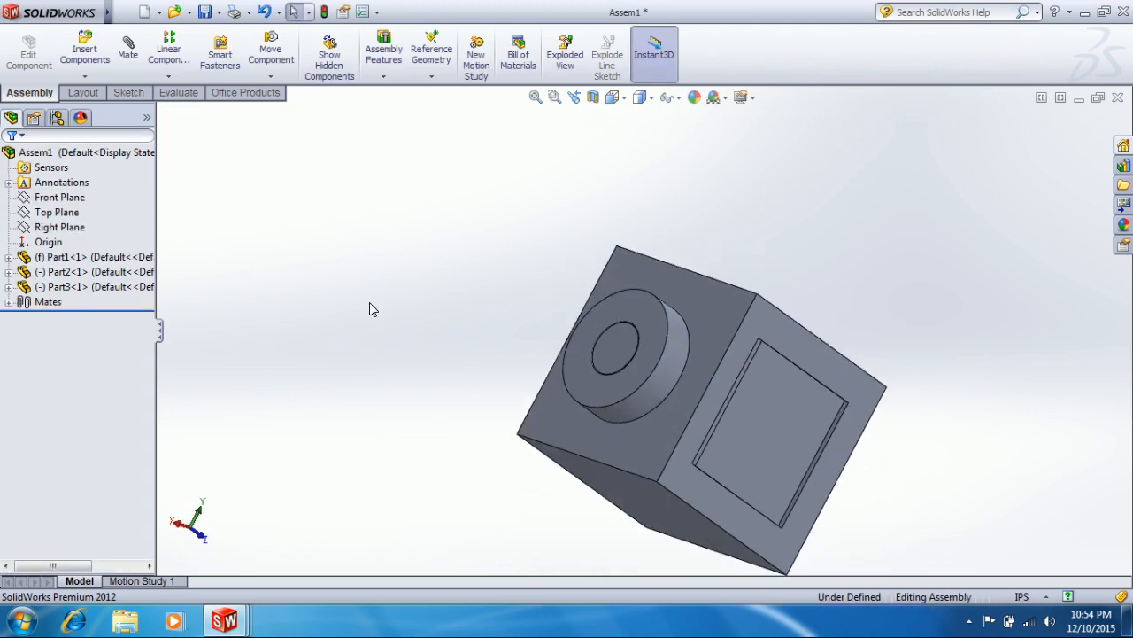